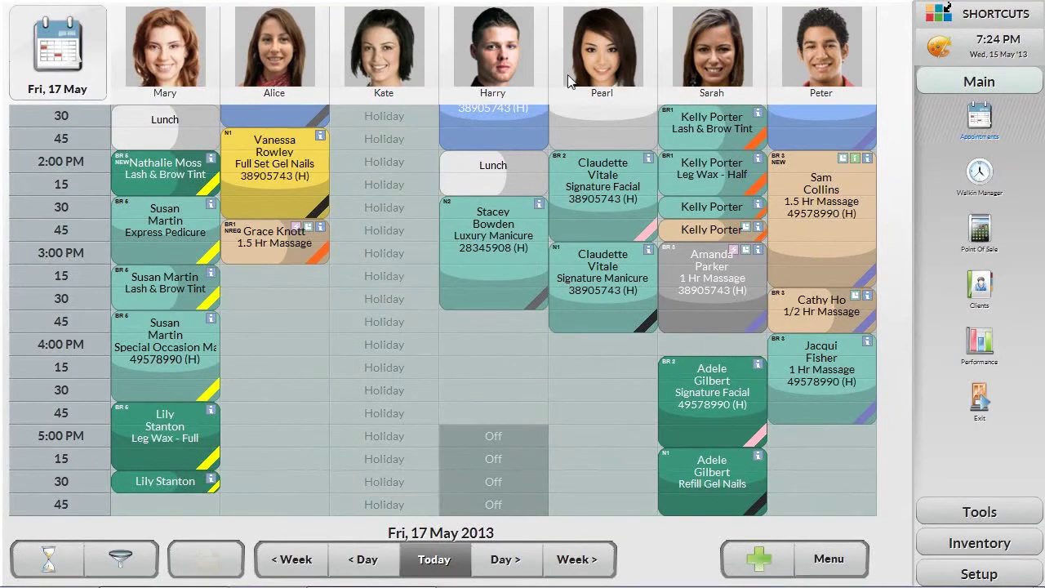
# Change the appointment book's view mode from the quarter-day display so that more of the day fits on screen.
pyautogui.moveTo(569, 79); pyautogui.dragTo(462, 86)
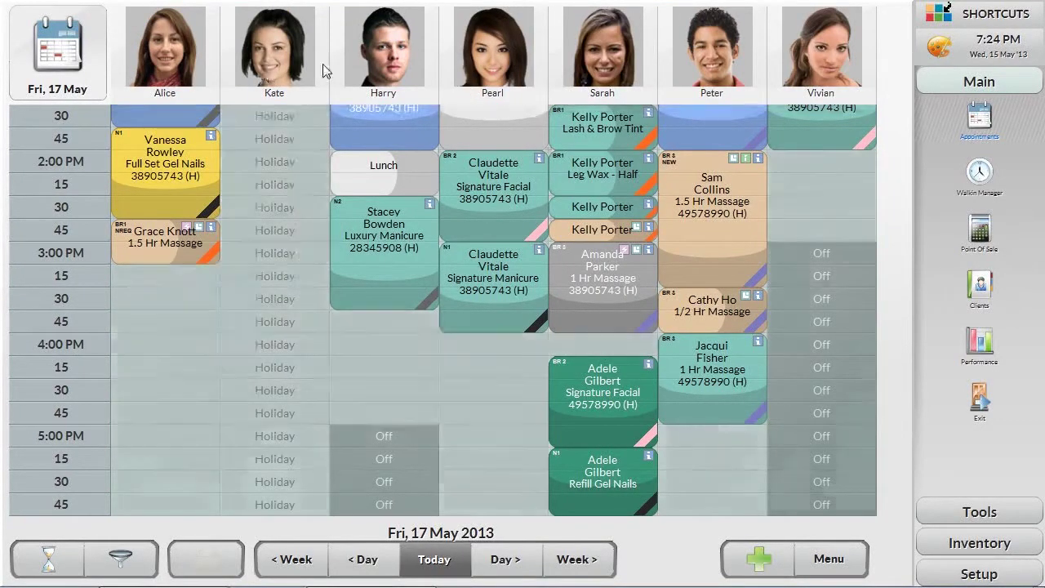
pyautogui.moveTo(324, 70); pyautogui.dragTo(543, 61)
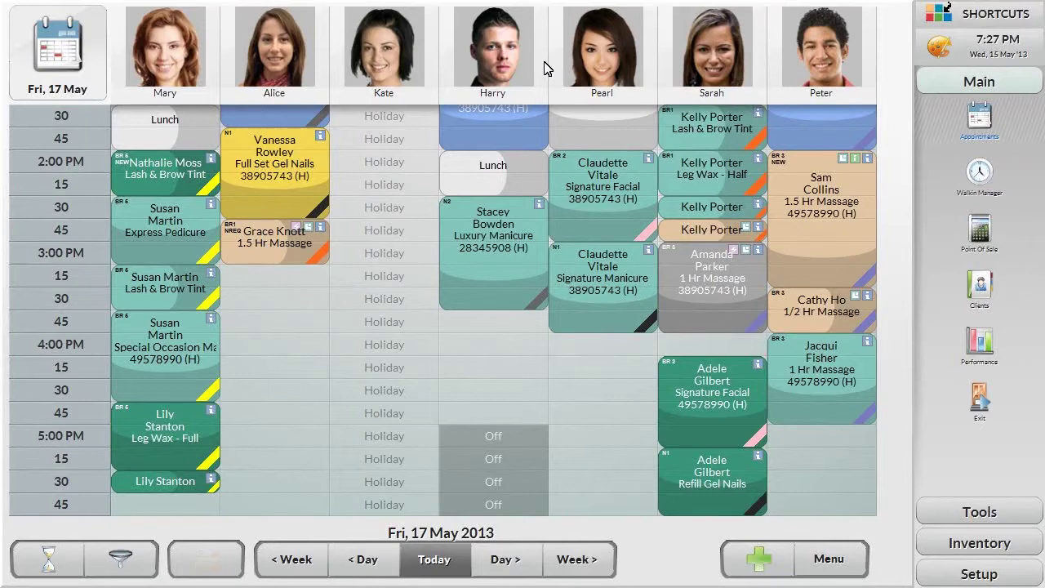
pyautogui.click(825, 558)
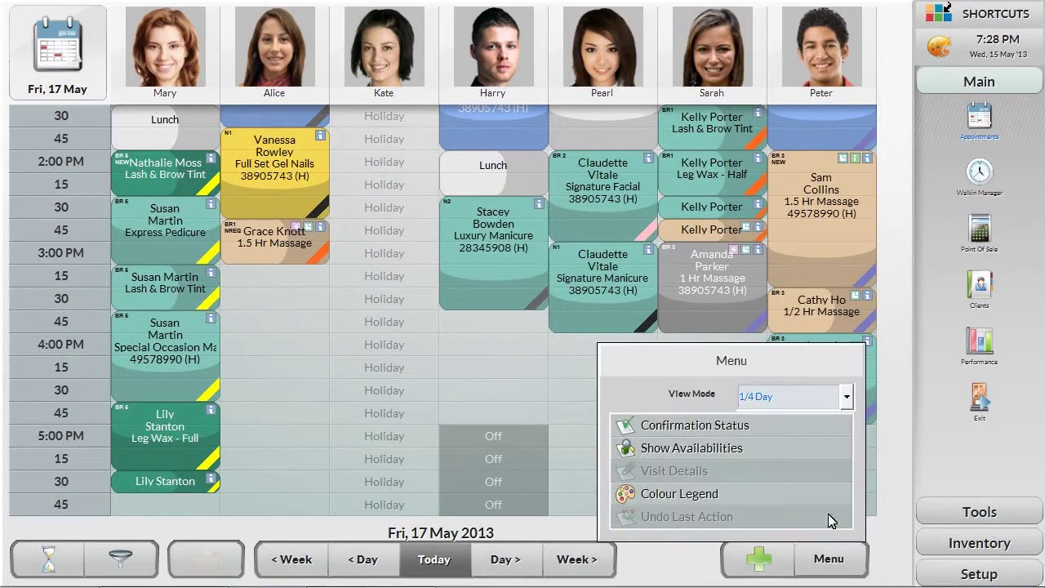
pyautogui.click(846, 396)
pyautogui.click(807, 499)
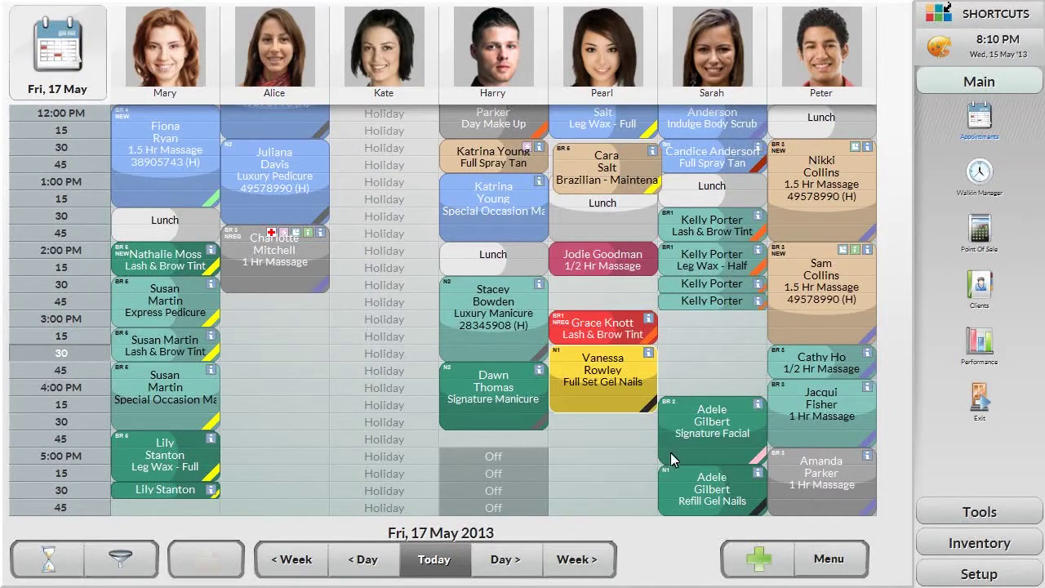
# Start an appointment at 3:00 PM on Fri 17 May in the second employee's column, searching clients for WH and choosing the fourth match.
pyautogui.click(250, 321)
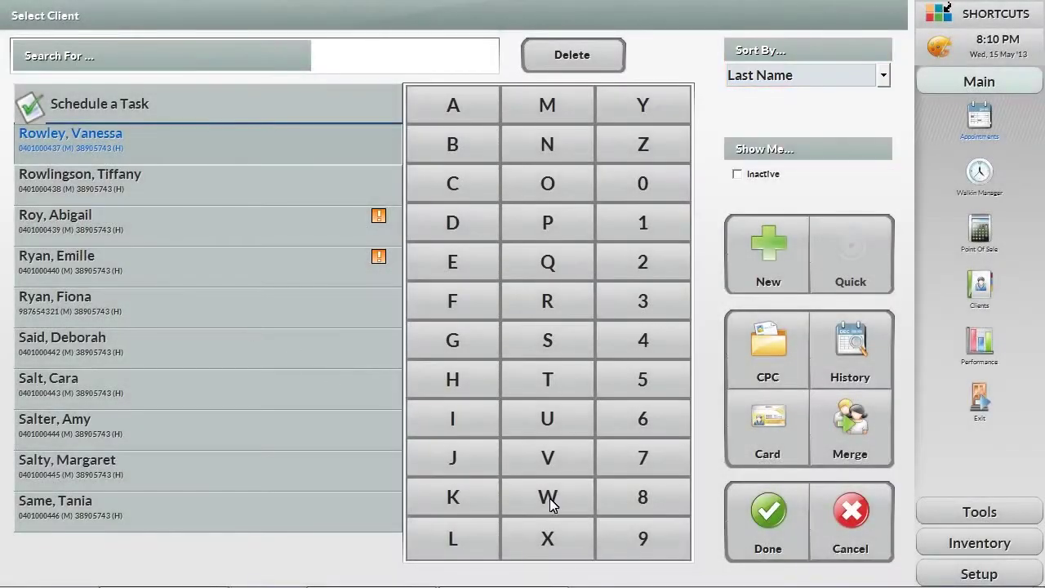
pyautogui.click(547, 496)
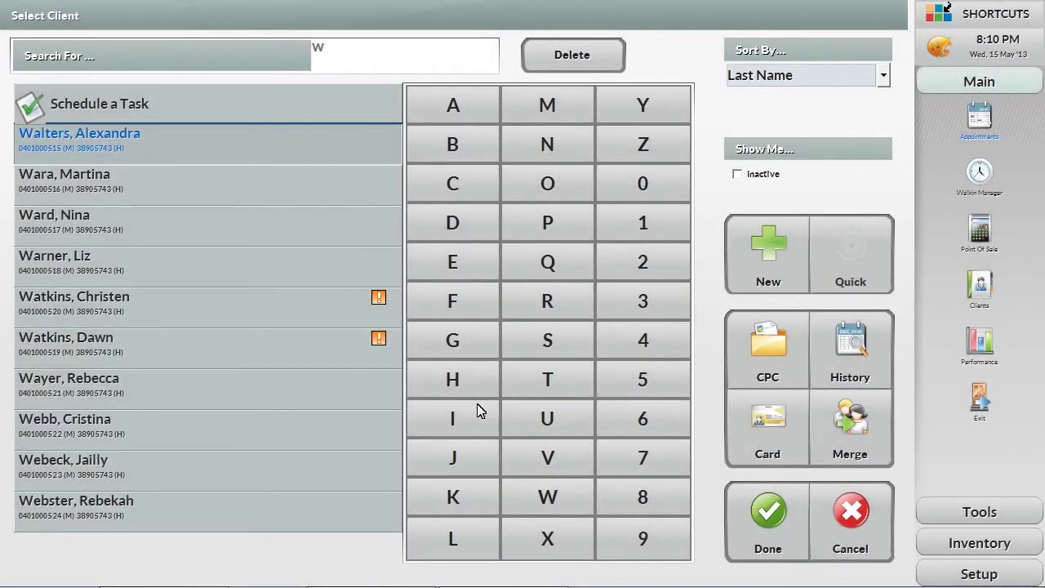
pyautogui.click(455, 380)
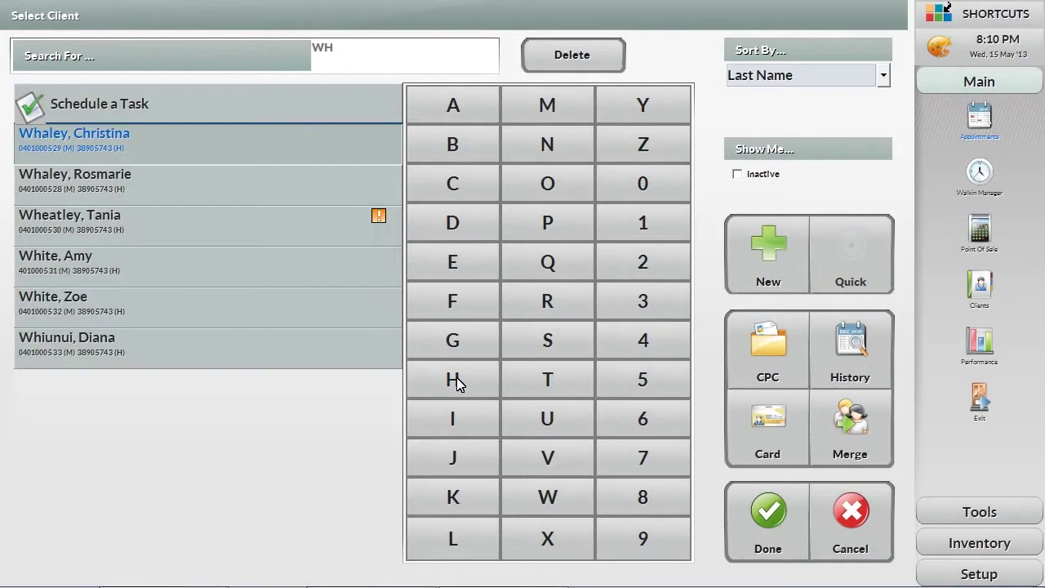
pyautogui.click(215, 266)
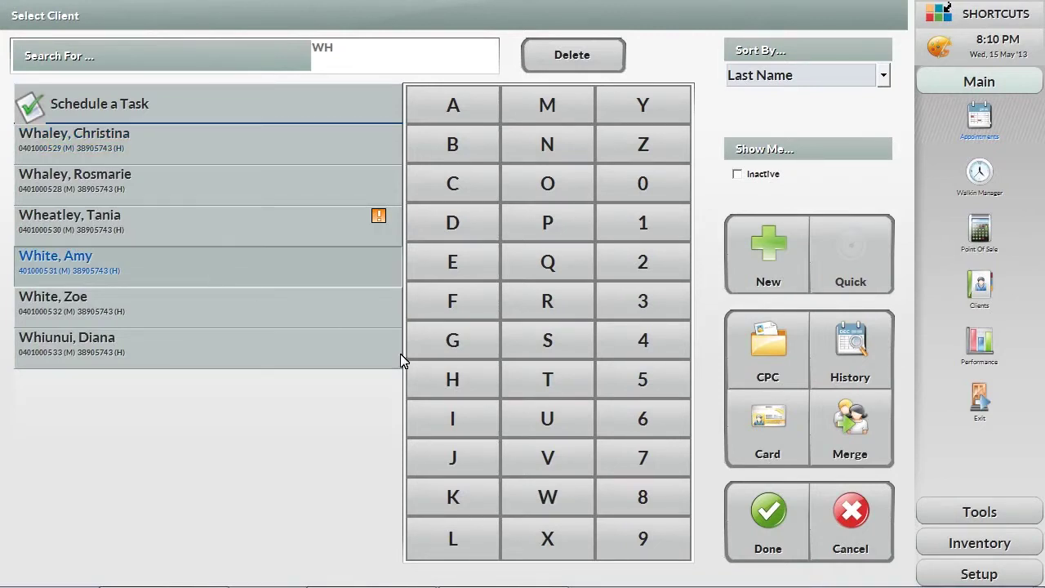
pyautogui.click(772, 529)
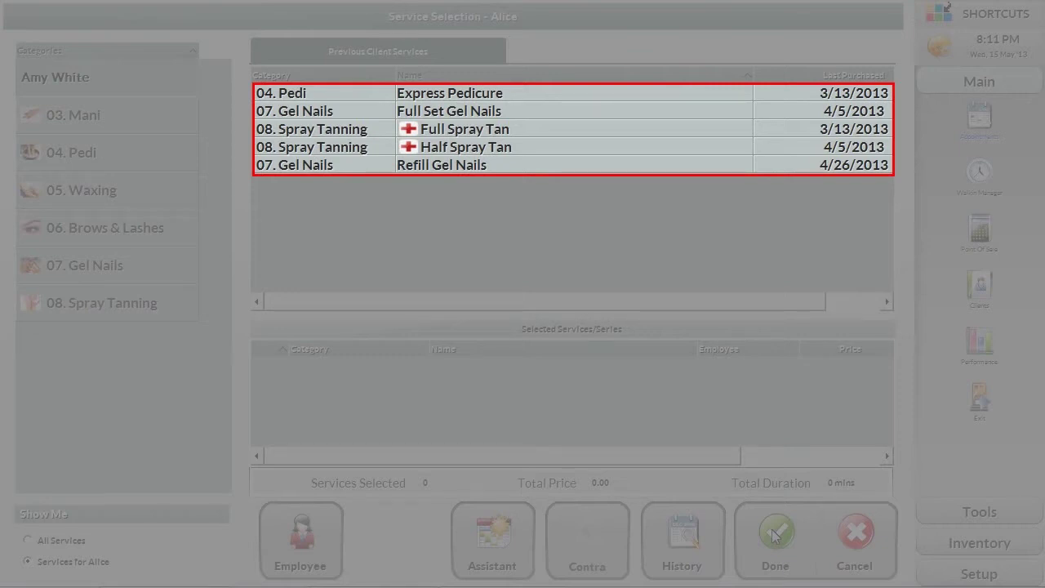
# Add the client's previous Full Spray Tan service with the Spray Tan resource and complete the booking.
pyautogui.click(517, 127)
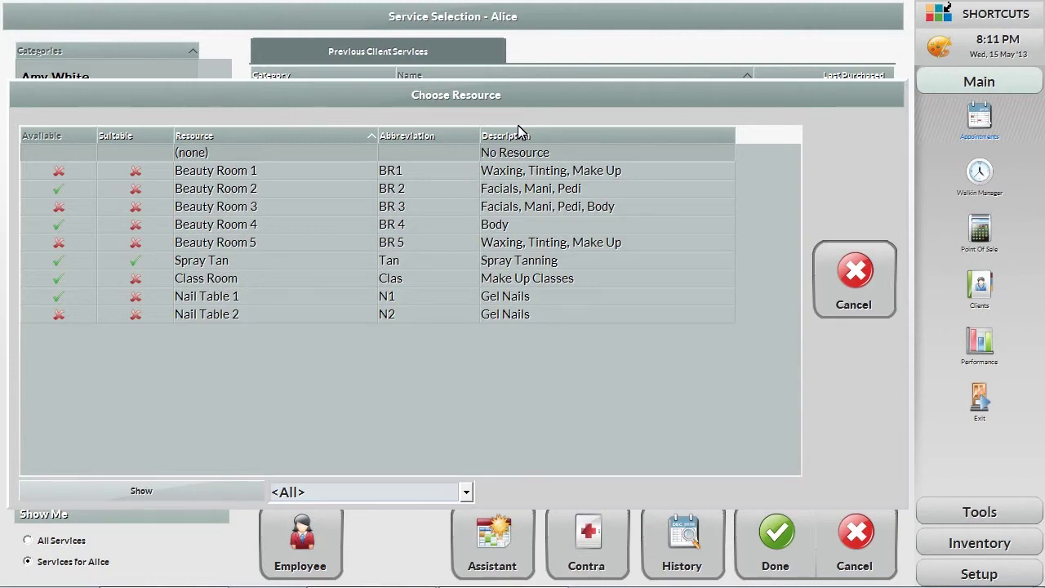
pyautogui.click(319, 262)
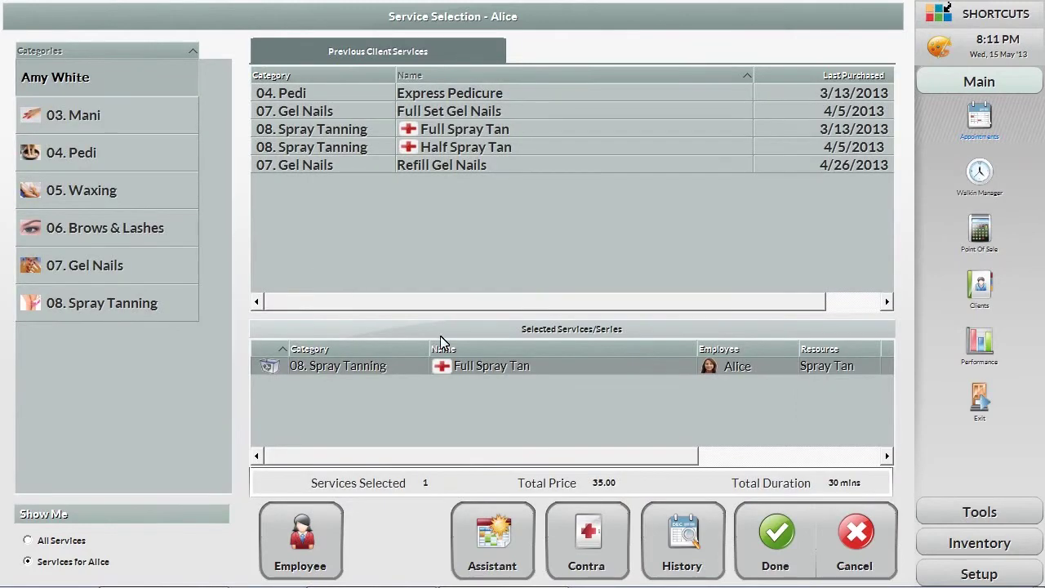
pyautogui.click(776, 547)
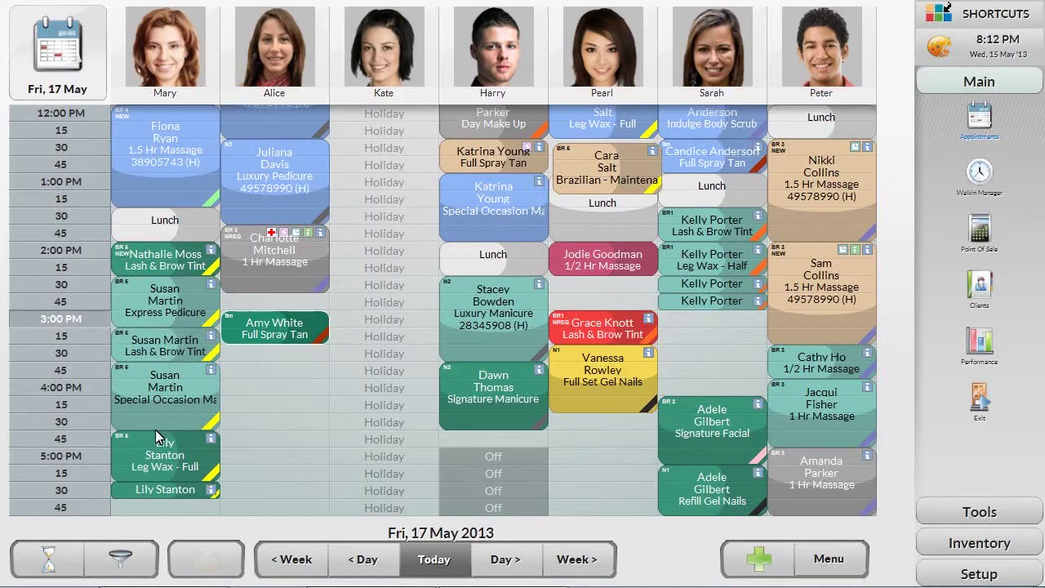
# Filter the appointment book's employees by capability to those who can perform Spray Tanning.
pyautogui.click(134, 565)
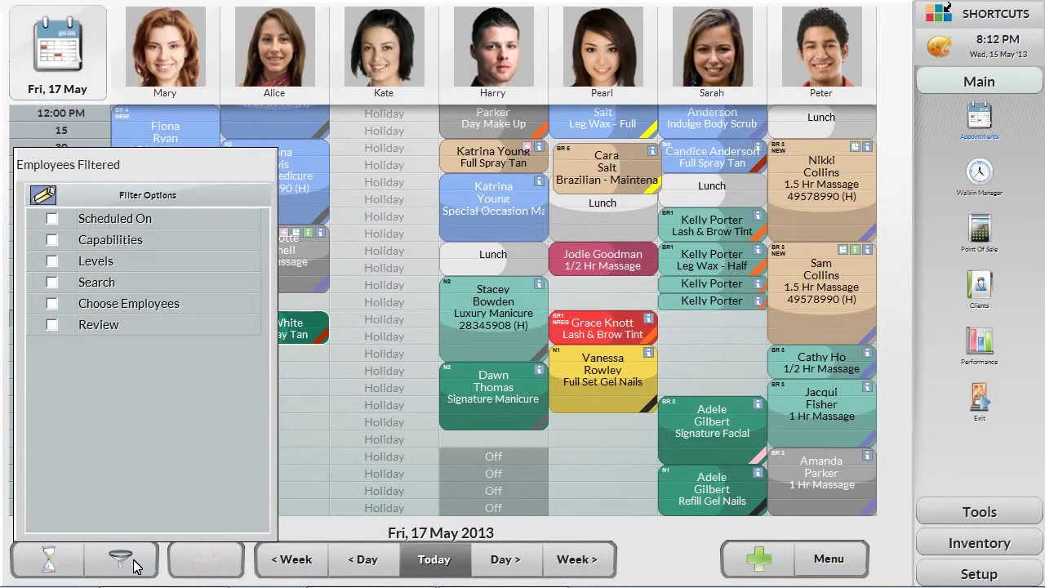
pyautogui.click(52, 240)
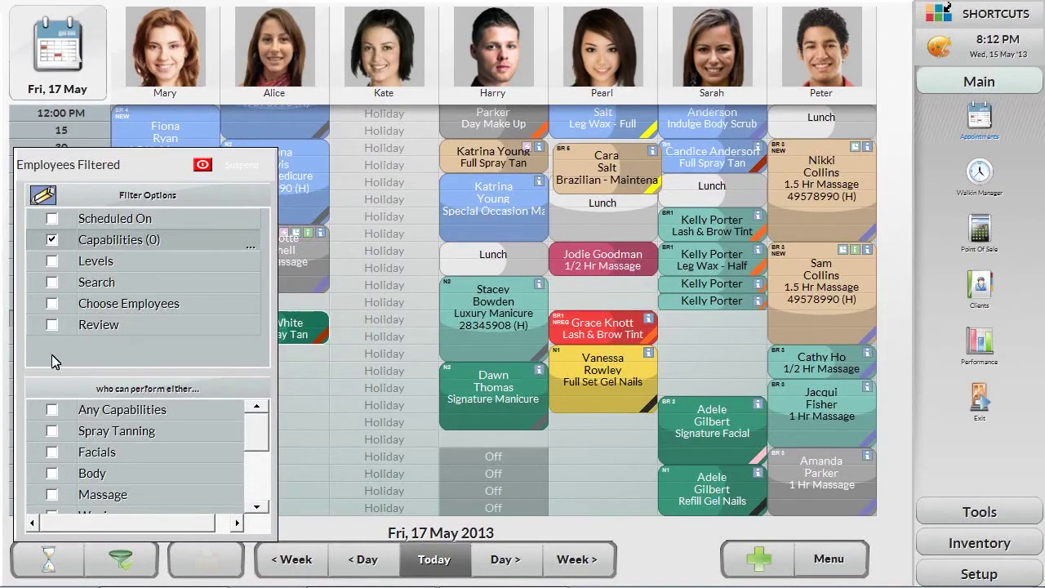
pyautogui.click(51, 431)
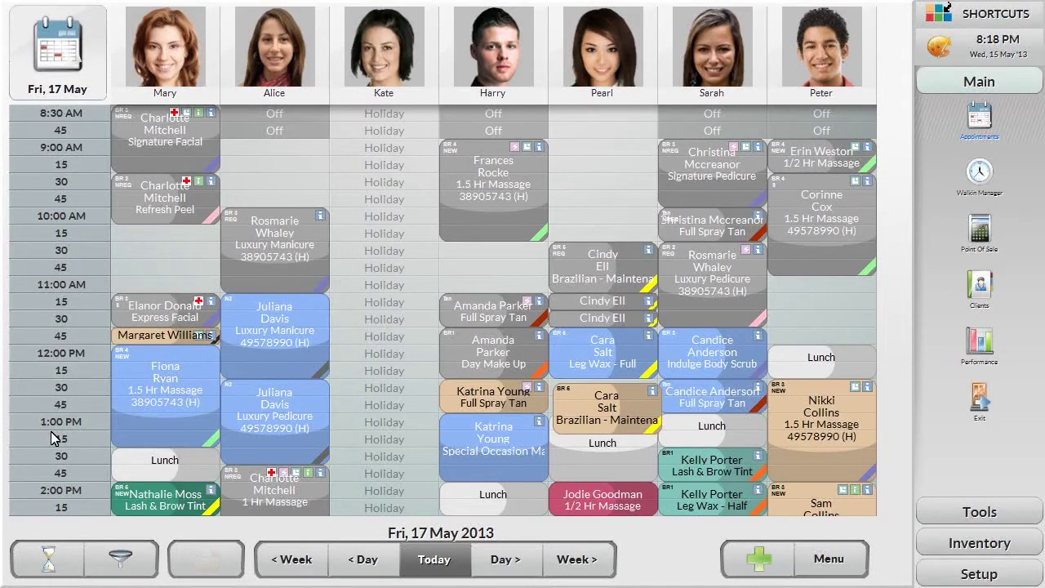
# In the fourth employee's week view, move the last Fri 17 May appointment to mid-afternoon on Sun 19 May.
pyautogui.click(501, 69)
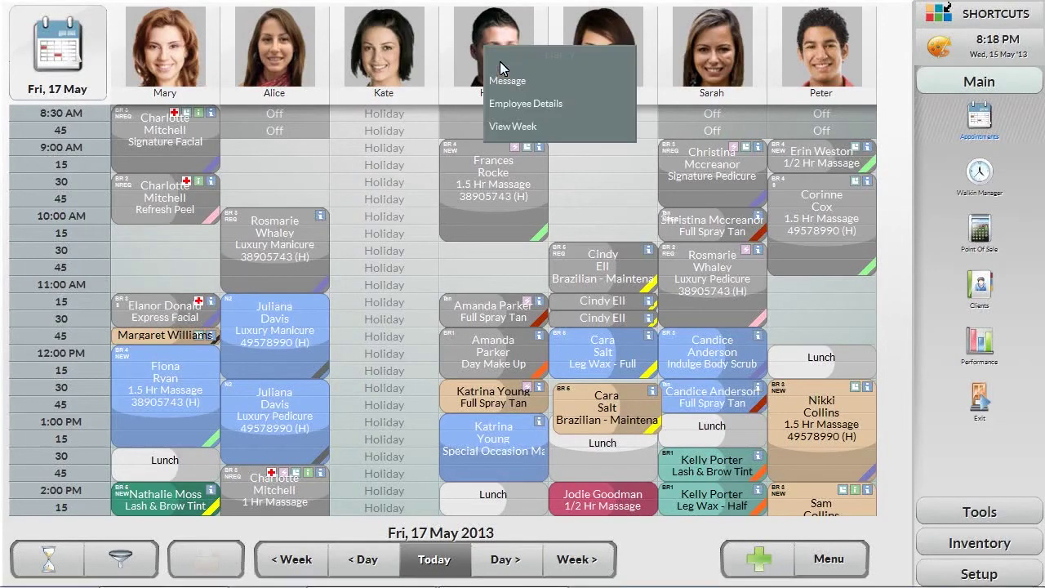
pyautogui.click(513, 127)
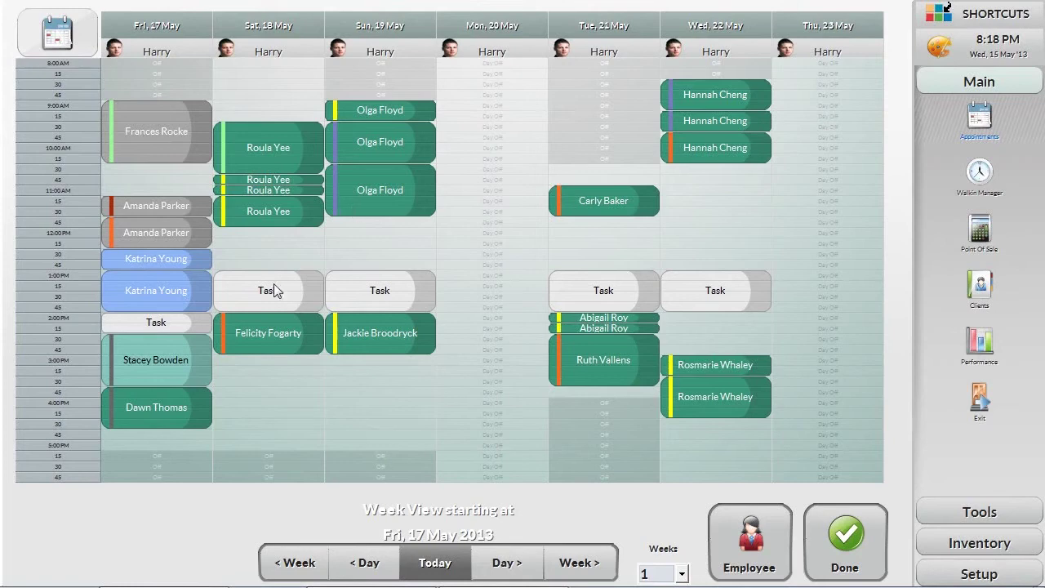
pyautogui.moveTo(121, 417); pyautogui.dragTo(308, 419)
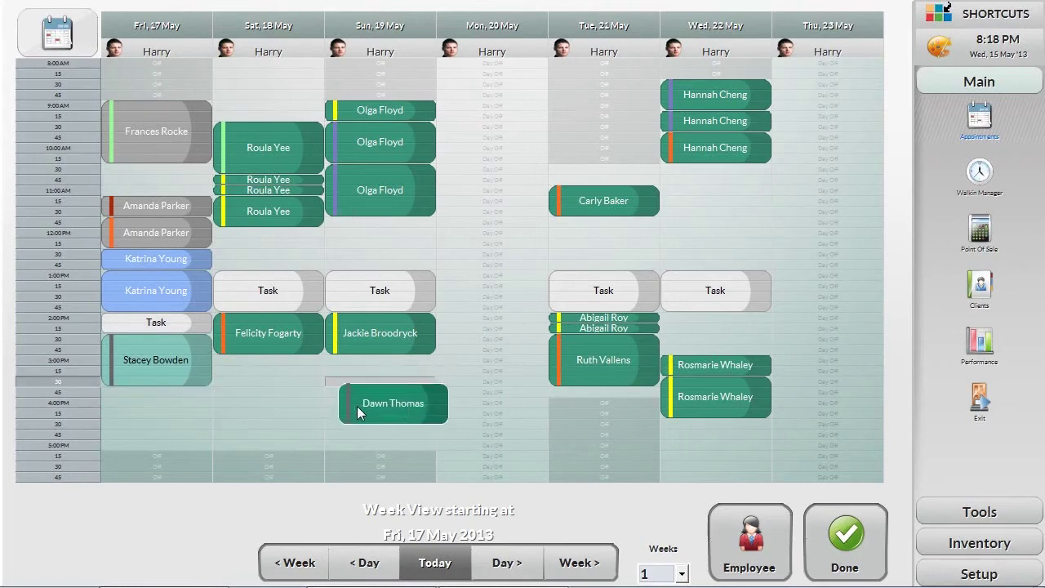
pyautogui.moveTo(357, 412); pyautogui.dragTo(345, 409)
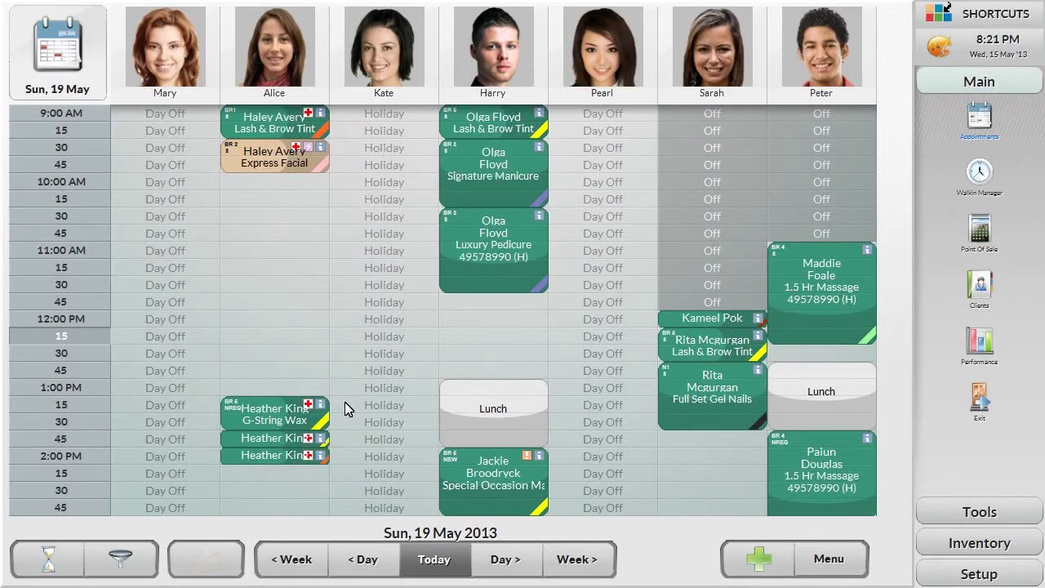
# Start a new appointment search and assign its client by searching for CO and choosing the eighth match.
pyautogui.click(760, 560)
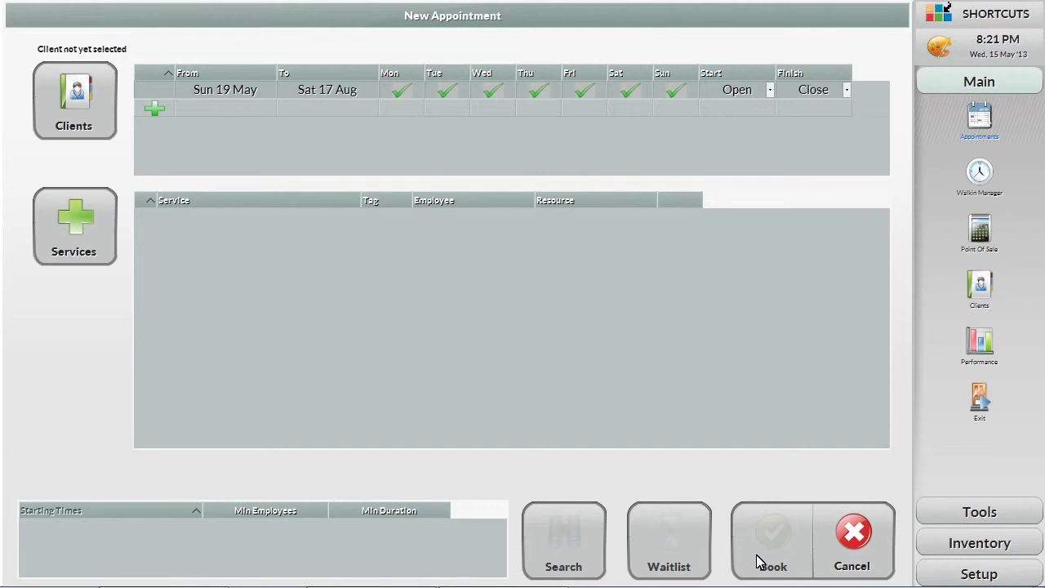
pyautogui.click(65, 116)
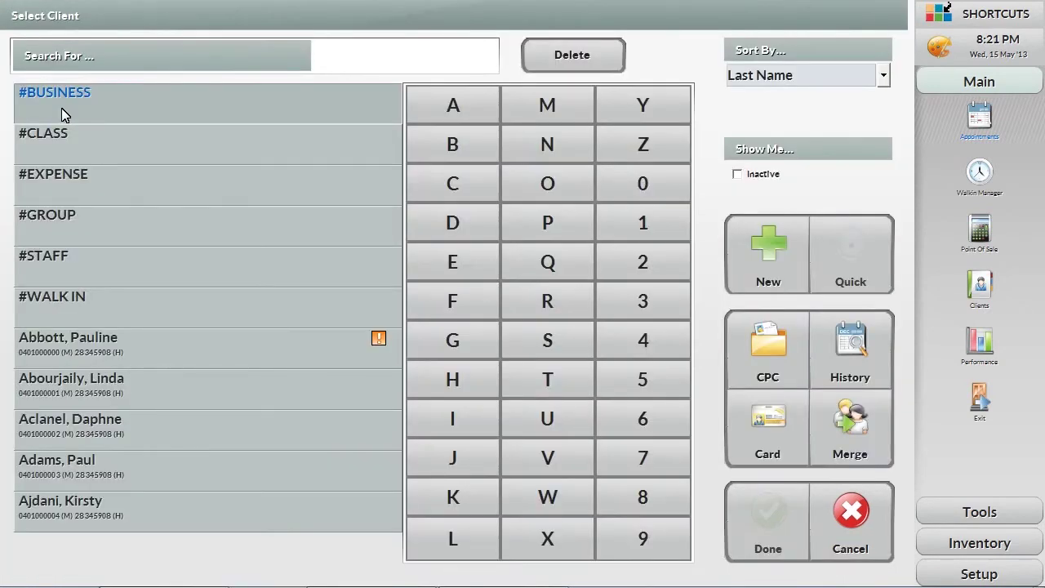
pyautogui.click(465, 184)
pyautogui.click(545, 188)
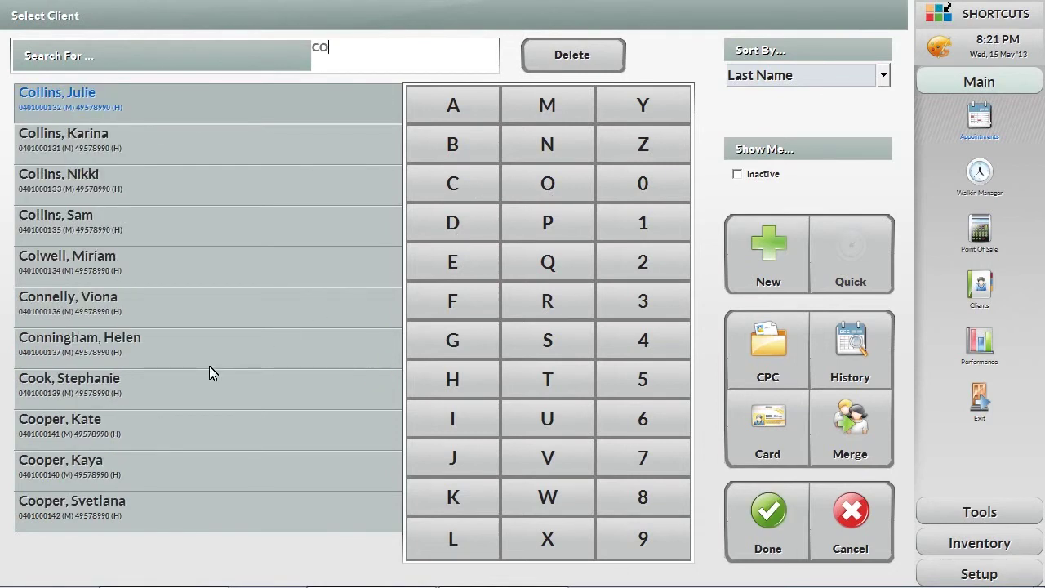
pyautogui.click(173, 386)
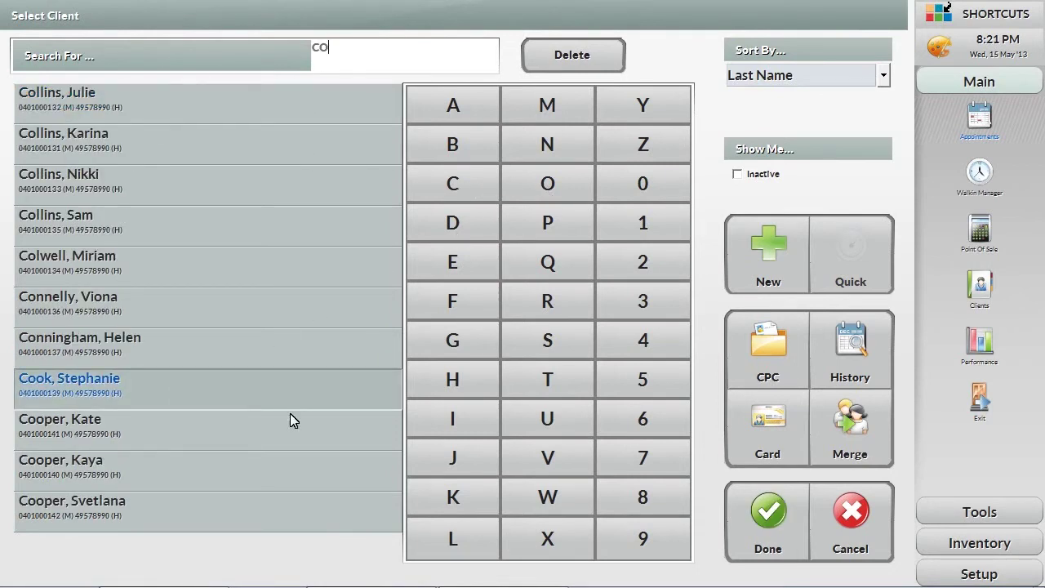
pyautogui.click(755, 525)
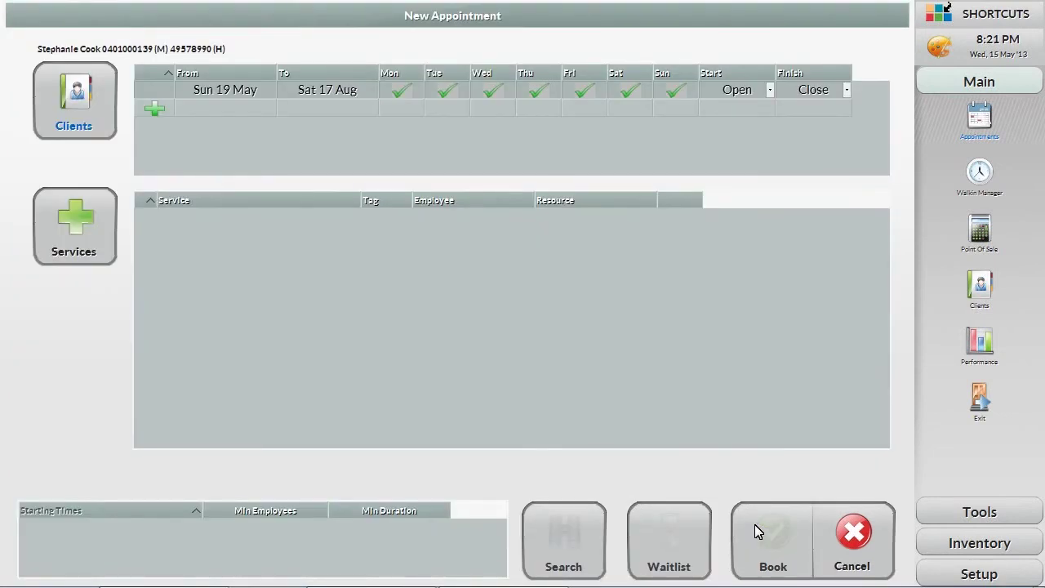
# Set the appointment's date range to Mon 20 May through Fri 24 May with a 10:00 AM start.
pyautogui.click(247, 95)
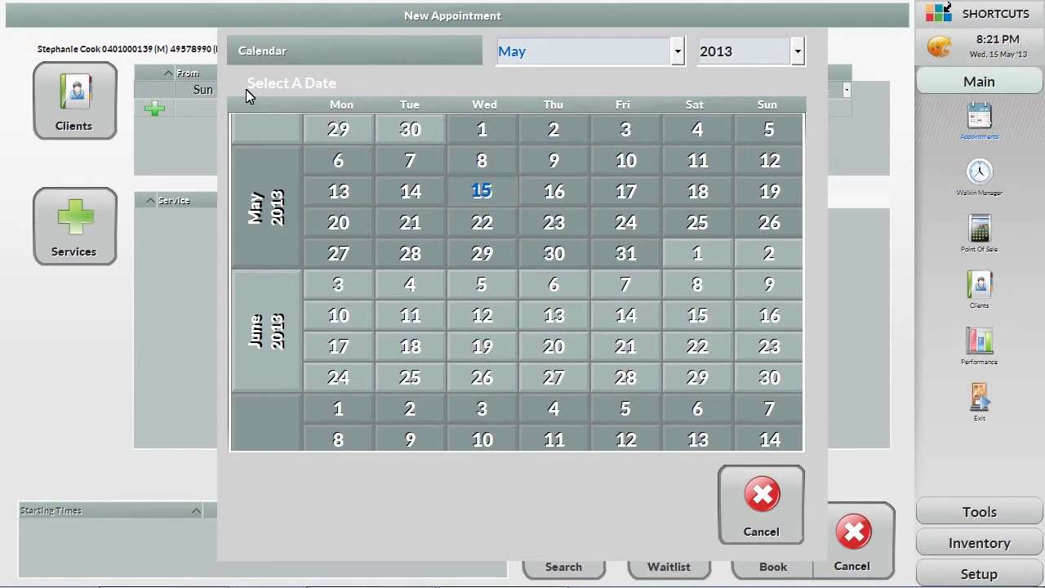
pyautogui.click(344, 222)
pyautogui.click(343, 94)
pyautogui.click(627, 218)
pyautogui.click(770, 93)
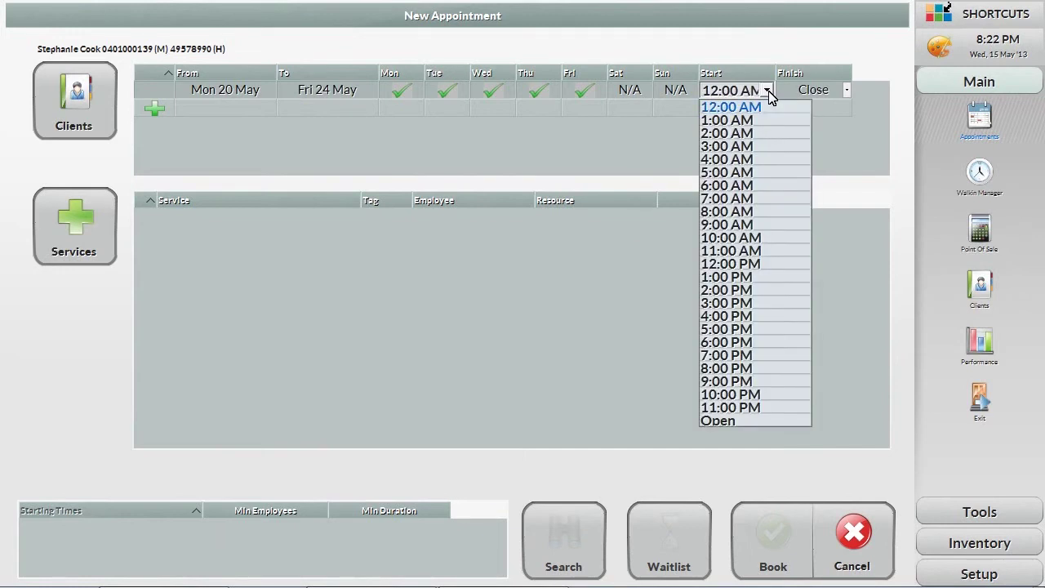
pyautogui.click(776, 241)
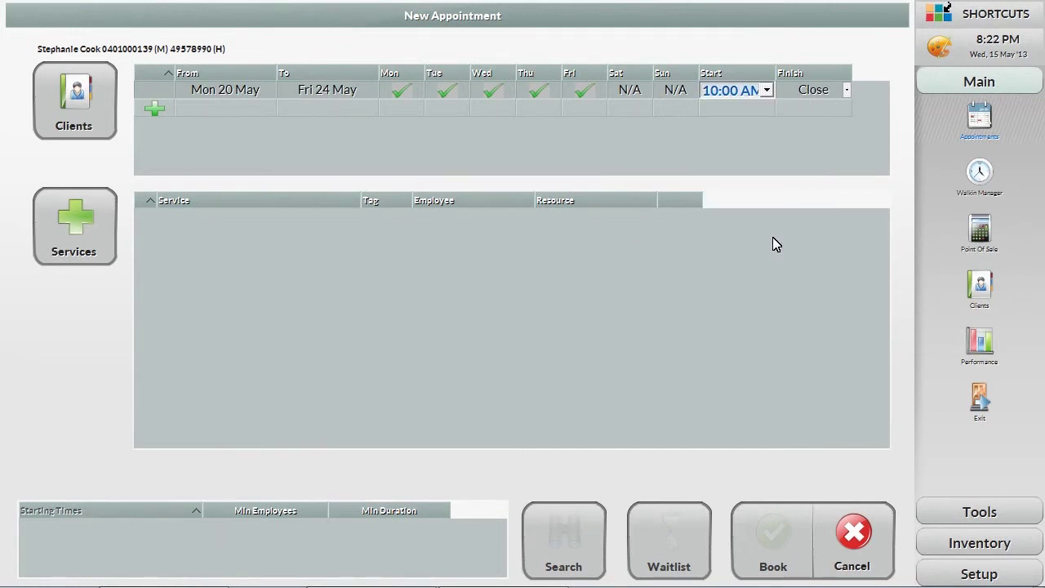
# Add the Indulge Body Scrub and Full Set Gel Nails services to the new appointment.
pyautogui.click(73, 225)
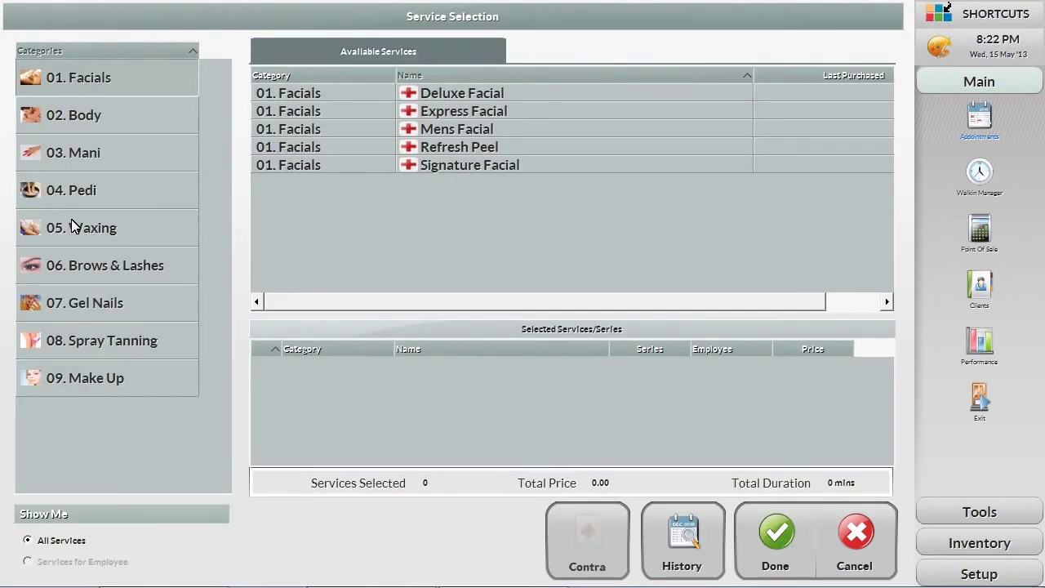
pyautogui.click(120, 116)
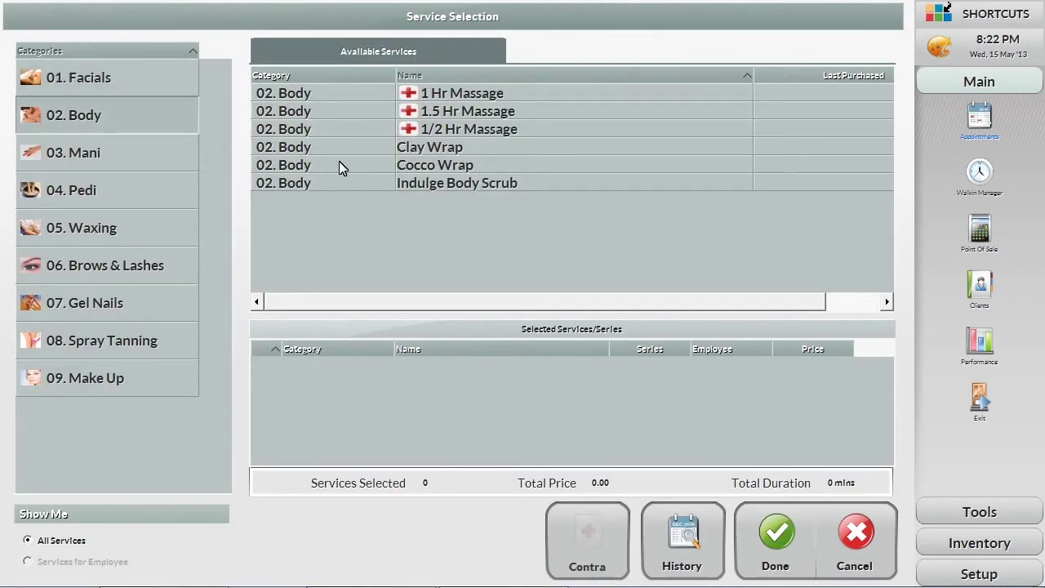
pyautogui.click(449, 184)
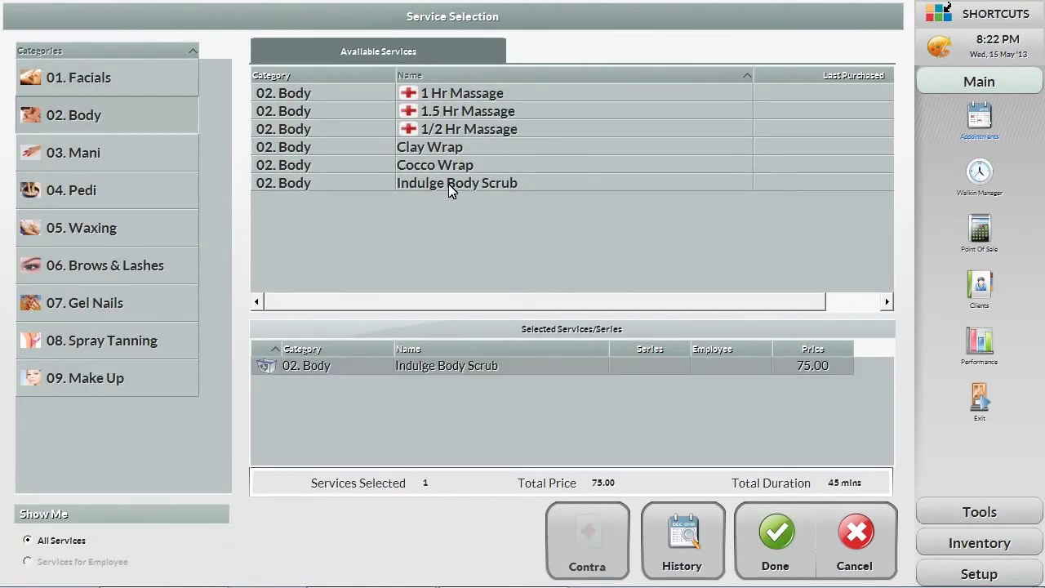
pyautogui.click(134, 299)
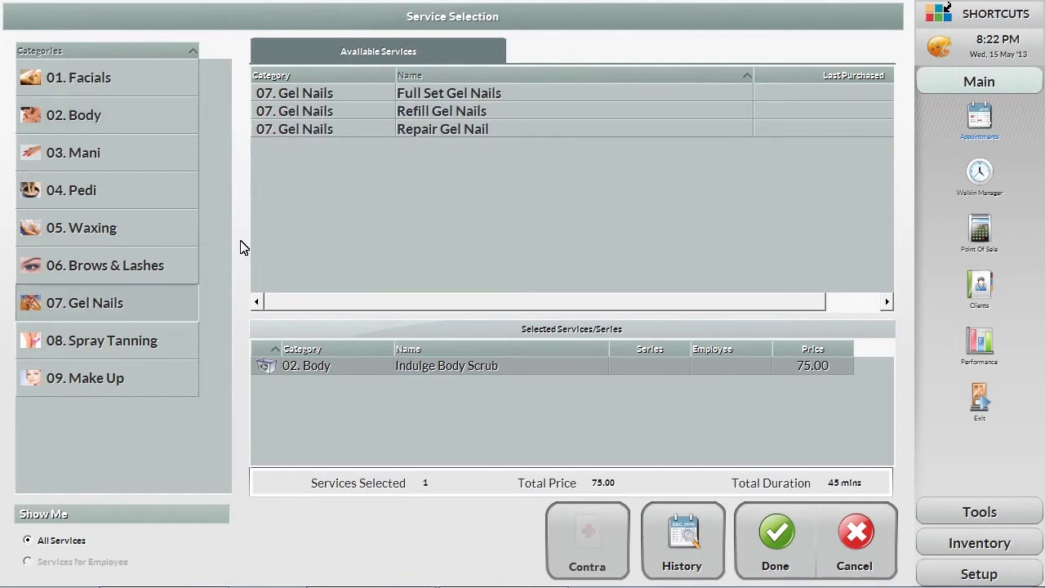
pyautogui.click(506, 95)
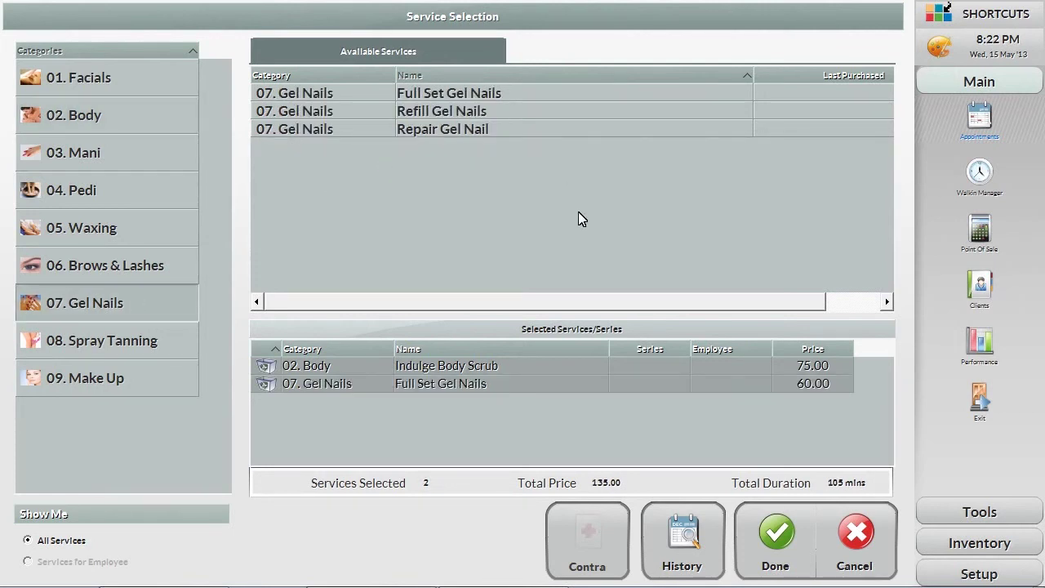
pyautogui.click(778, 544)
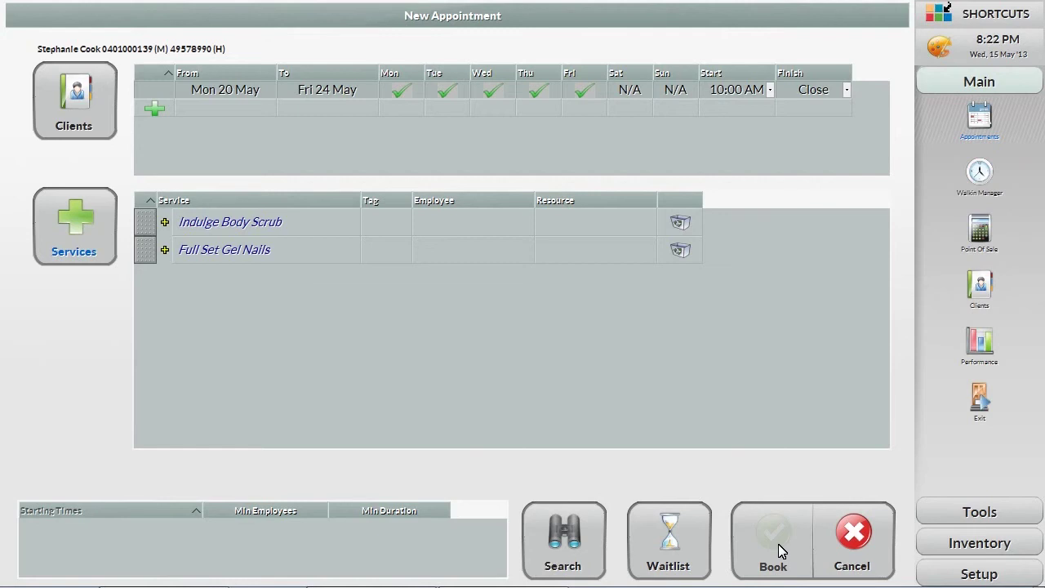
# Assign one employee to Indulge Body Scrub and a different employee to Full Set Gel Nails.
pyautogui.click(458, 228)
pyautogui.click(318, 252)
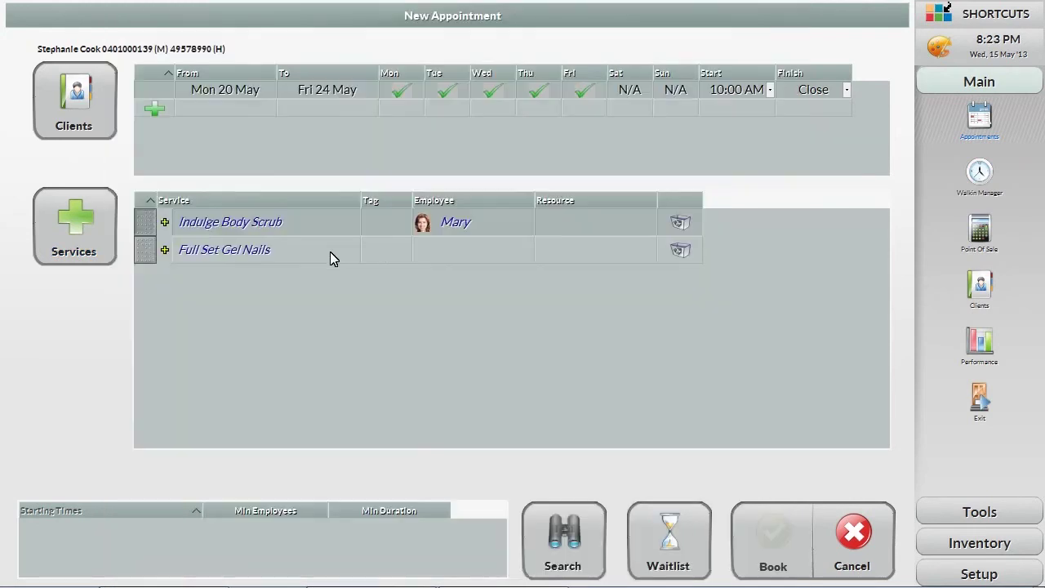
pyautogui.click(433, 252)
pyautogui.click(248, 327)
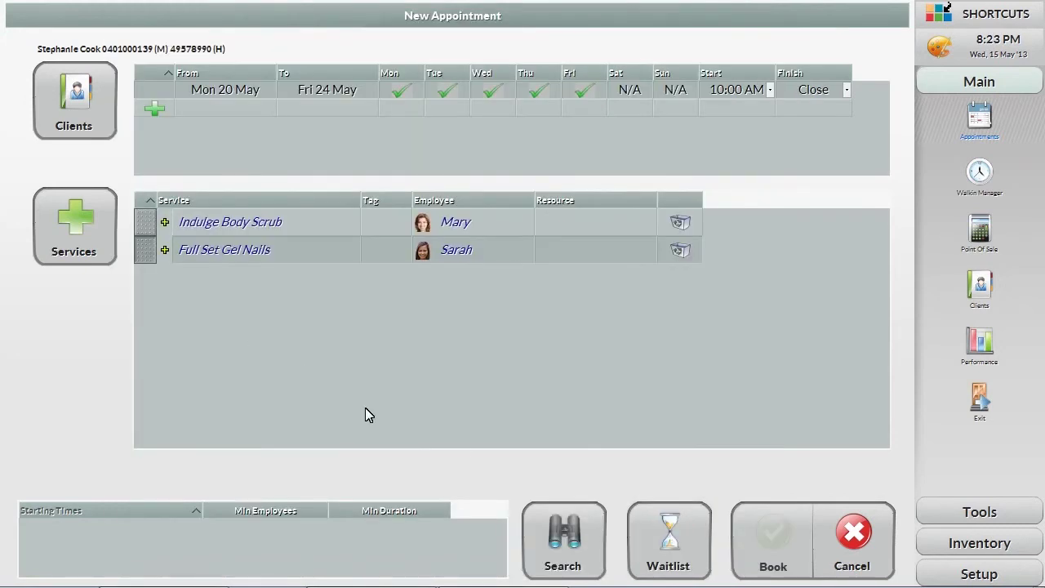
# Search for available appointment times and choose the 10:30 AM start on Thu 23 May.
pyautogui.click(557, 545)
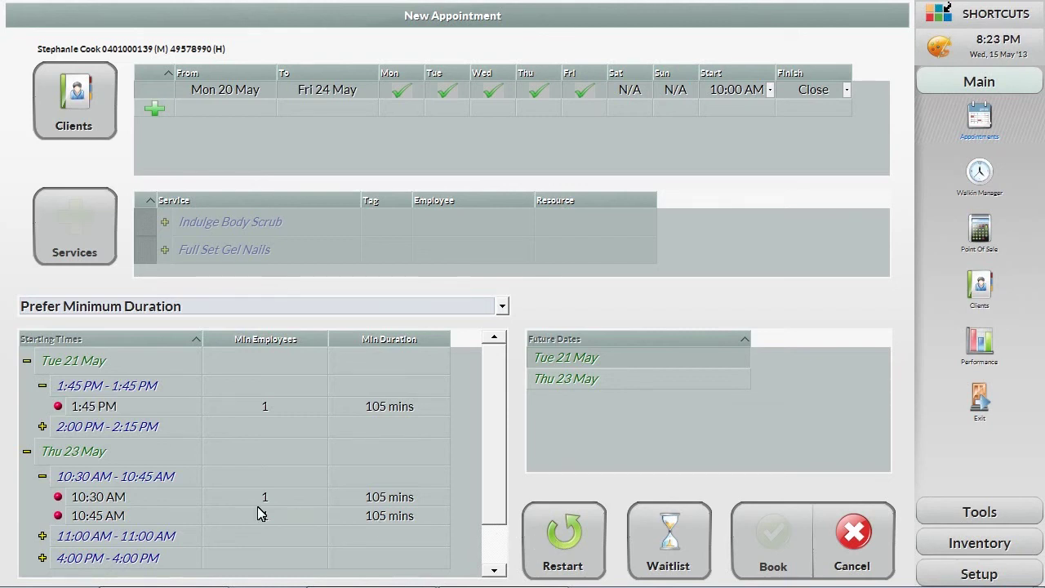
pyautogui.doubleClick(140, 498)
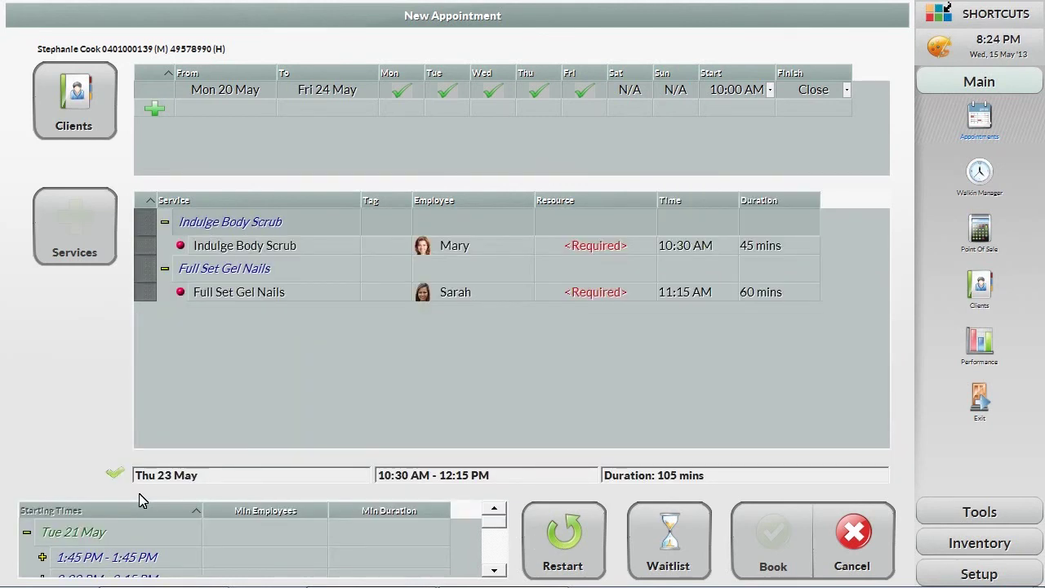
# Assign Beauty Room 3 to Indulge Body Scrub and Nail Table 1 to Full Set Gel Nails, and book the appointment.
pyautogui.click(592, 252)
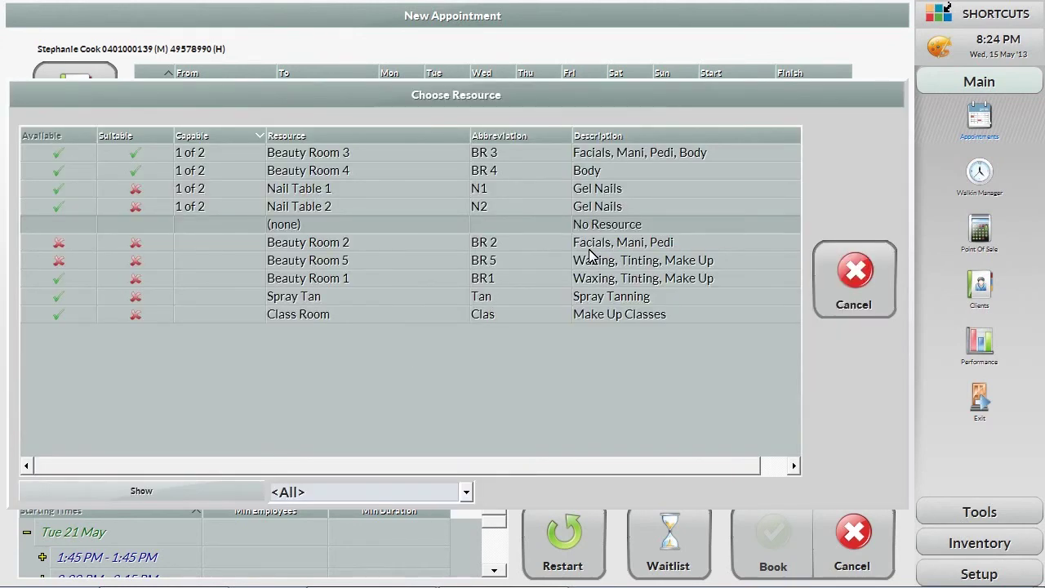
pyautogui.click(378, 152)
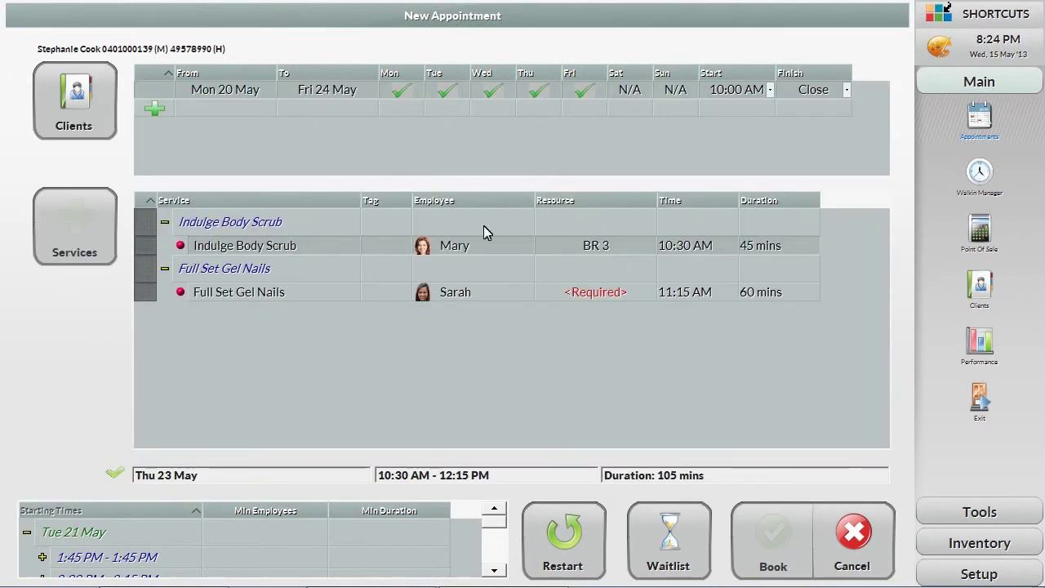
pyautogui.click(578, 296)
pyautogui.click(346, 189)
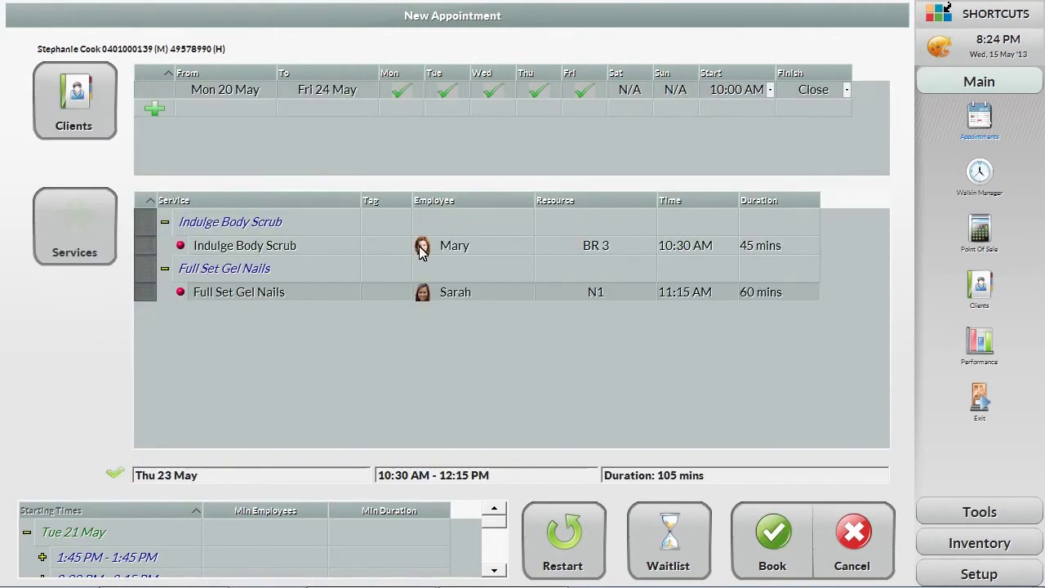
pyautogui.click(782, 539)
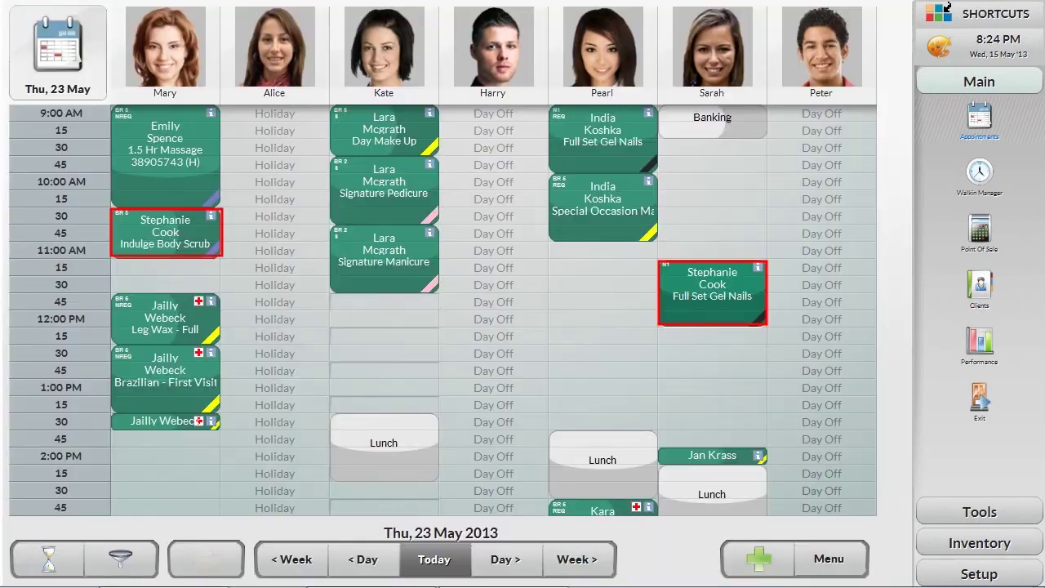